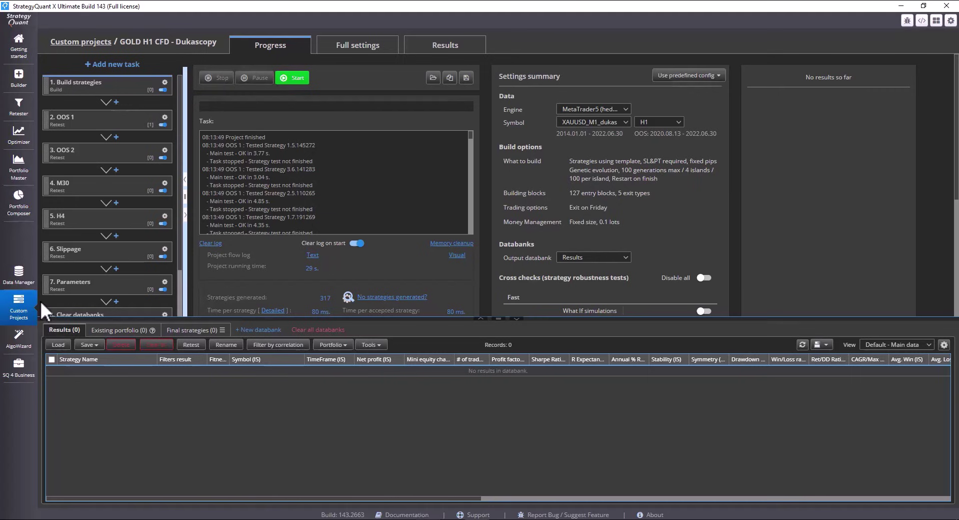
- In Data Manager, select XAUUSD_M1_dukas with Dukascopy as source and start its update
left_click(20, 276)
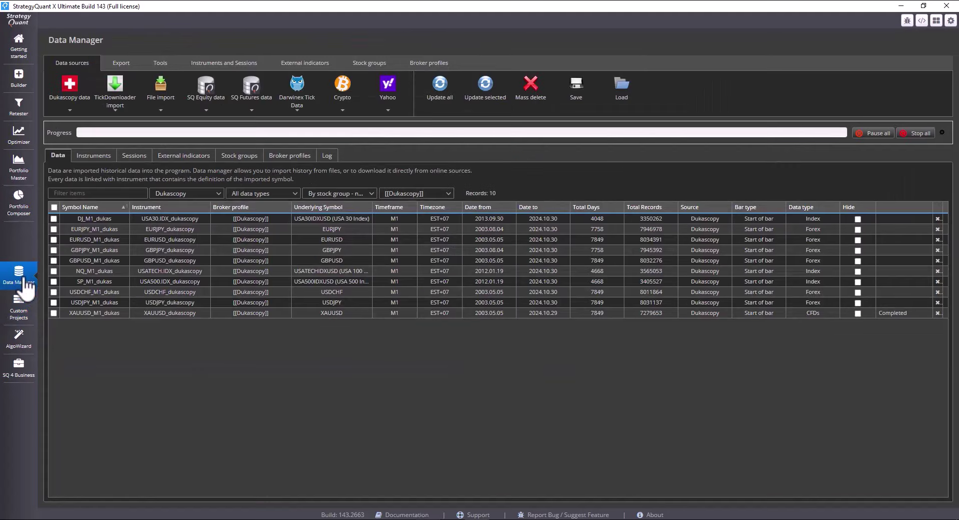
left_click(53, 313)
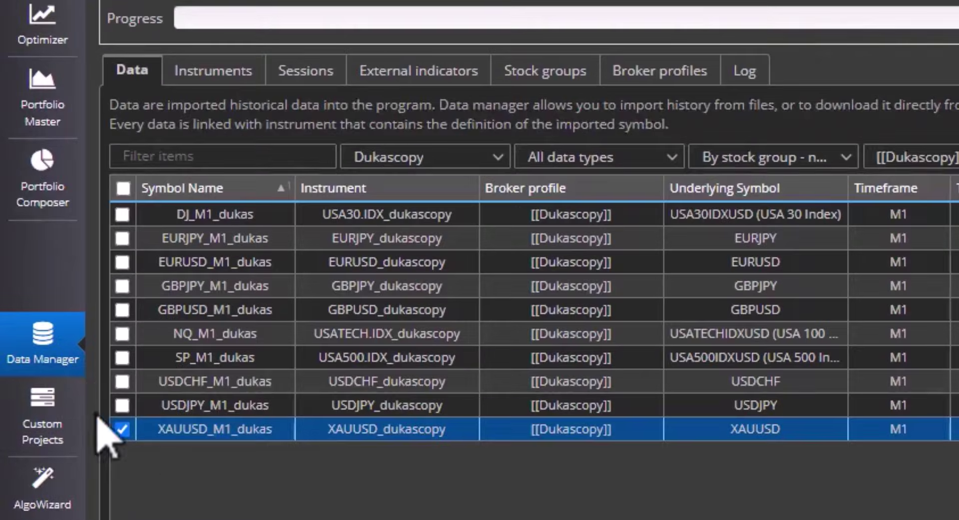
left_click(450, 158)
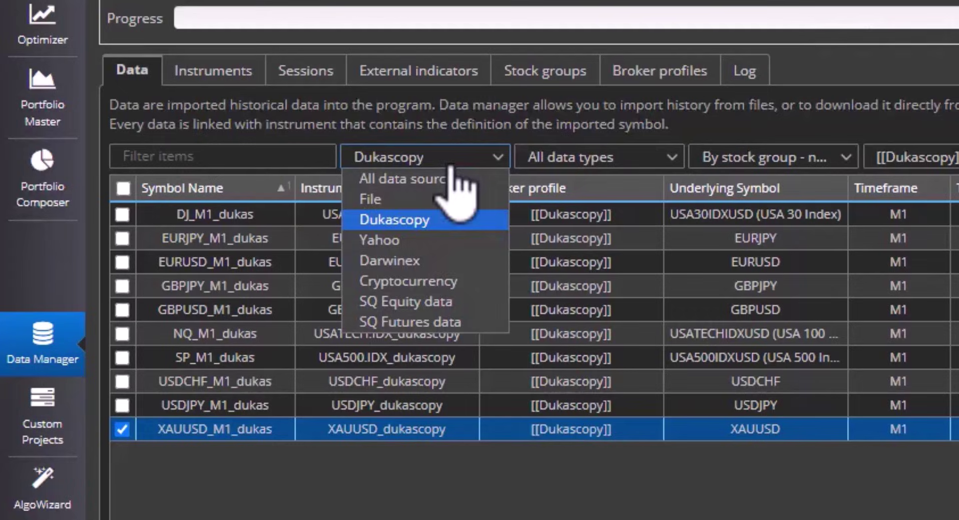
left_click(450, 159)
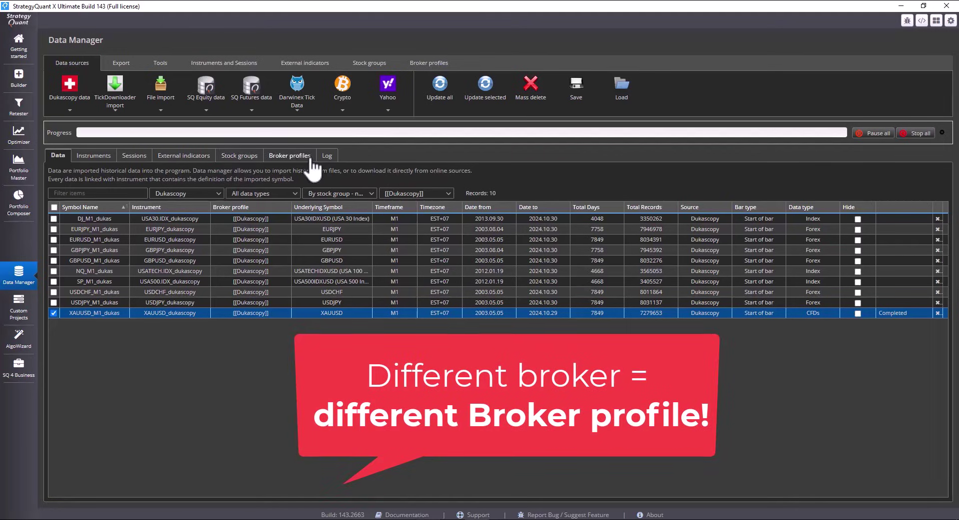
left_click(278, 156)
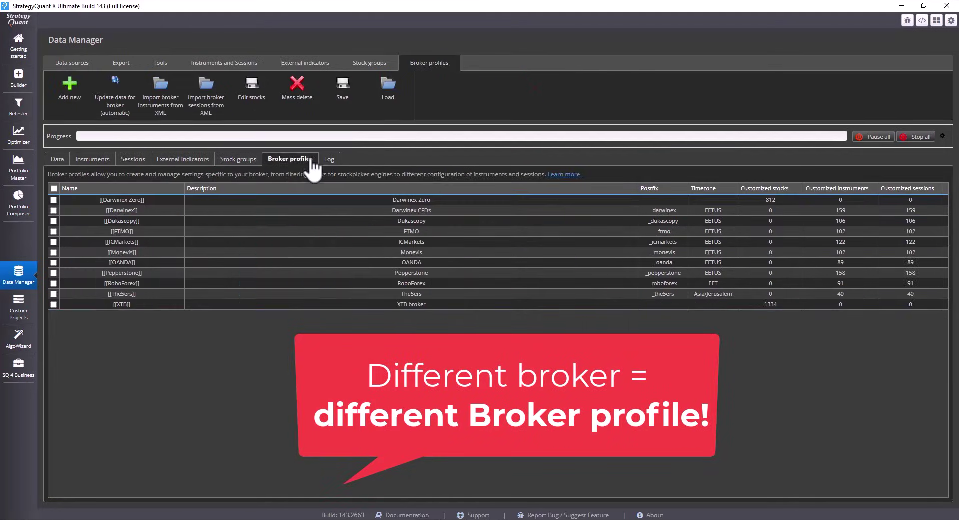
left_click(56, 159)
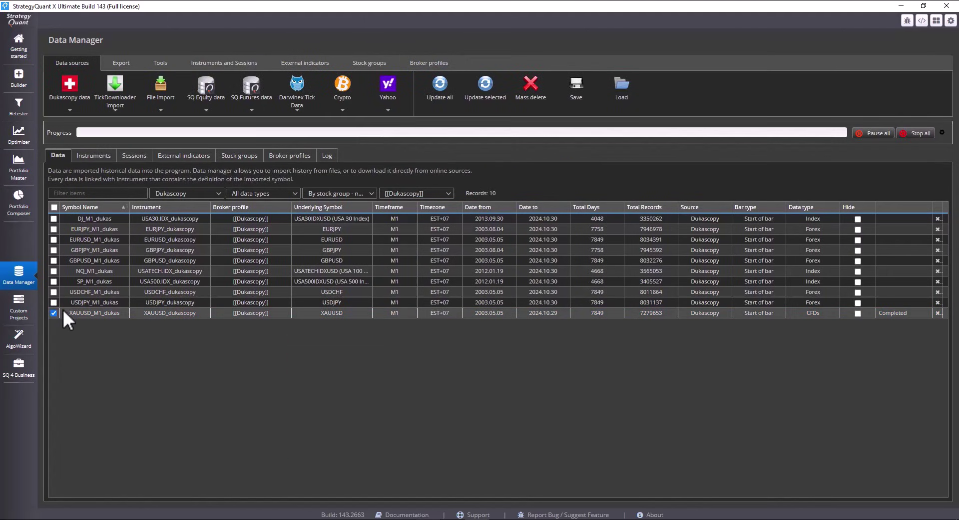
left_click(64, 313)
left_click(485, 86)
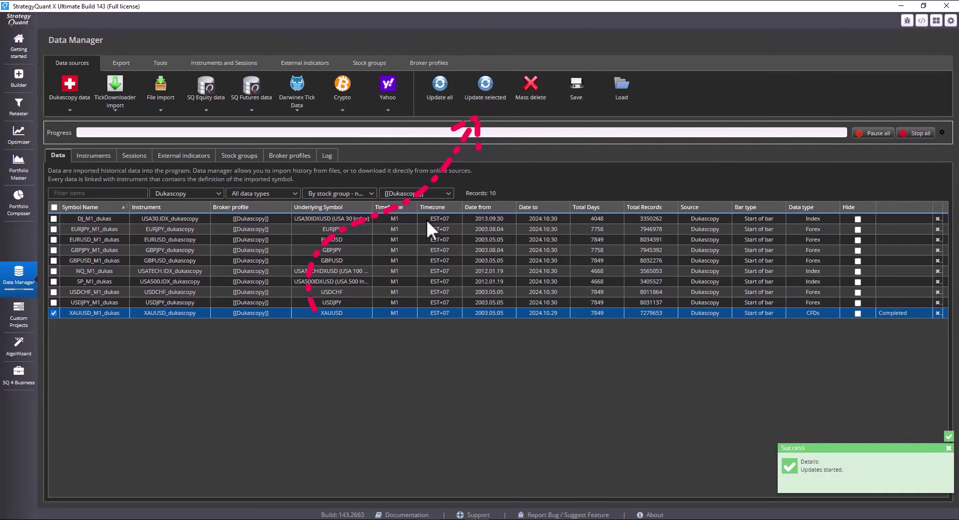
- Reopen the GOLD H1 CFD - Dukascopy project to view the template-based, long-only SQX Signals build settings
left_click(29, 309)
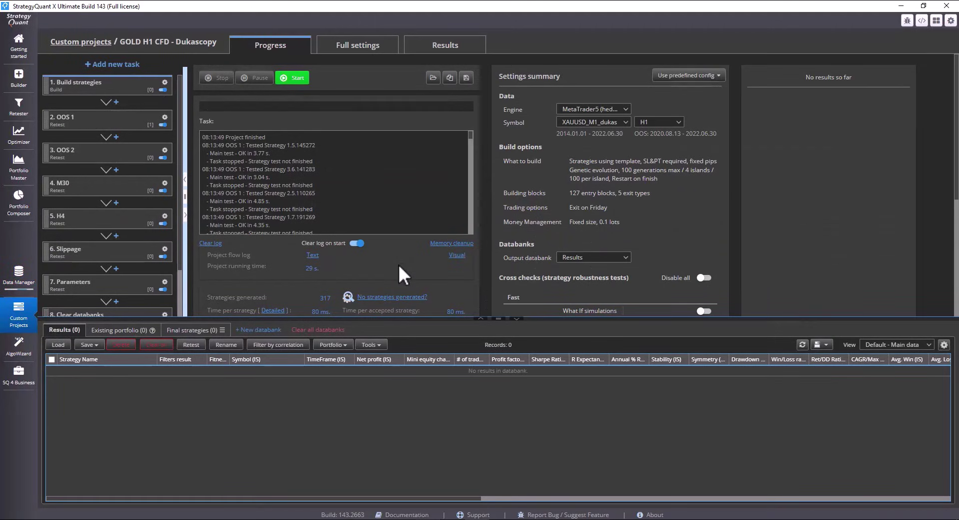
left_click(369, 46)
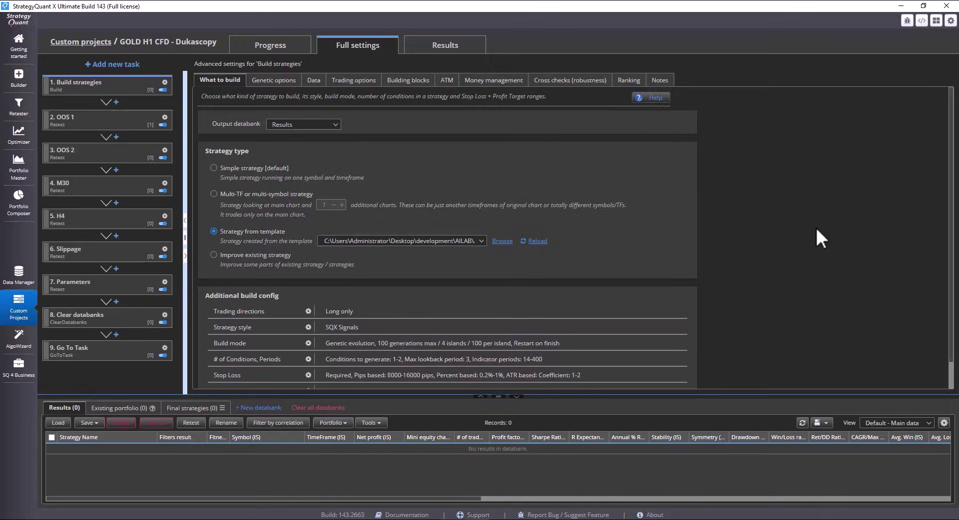
scroll(783, 205, "down", 1)
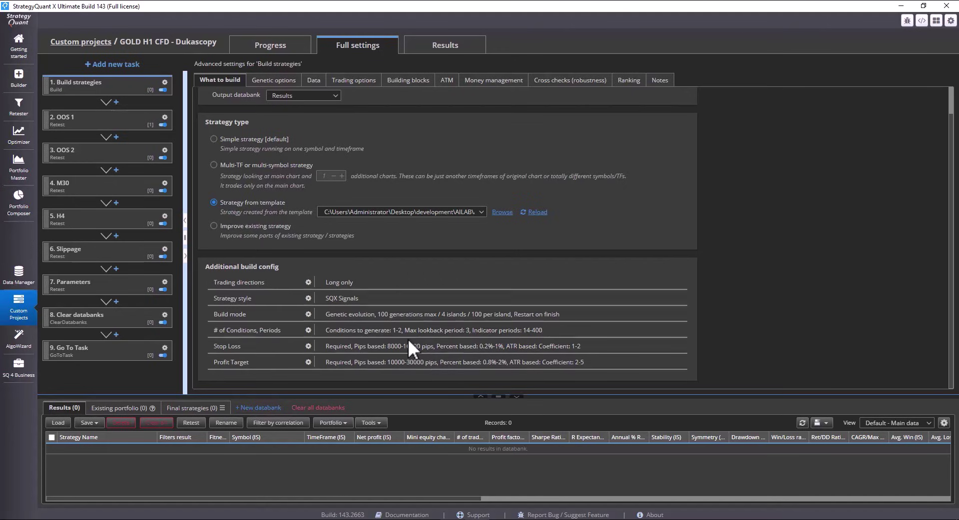
- Inspect the Stop Loss minimum fixed pips, then show the XAUUSD H1 2014.01.01–2022.06.30 data settings
left_click(308, 346)
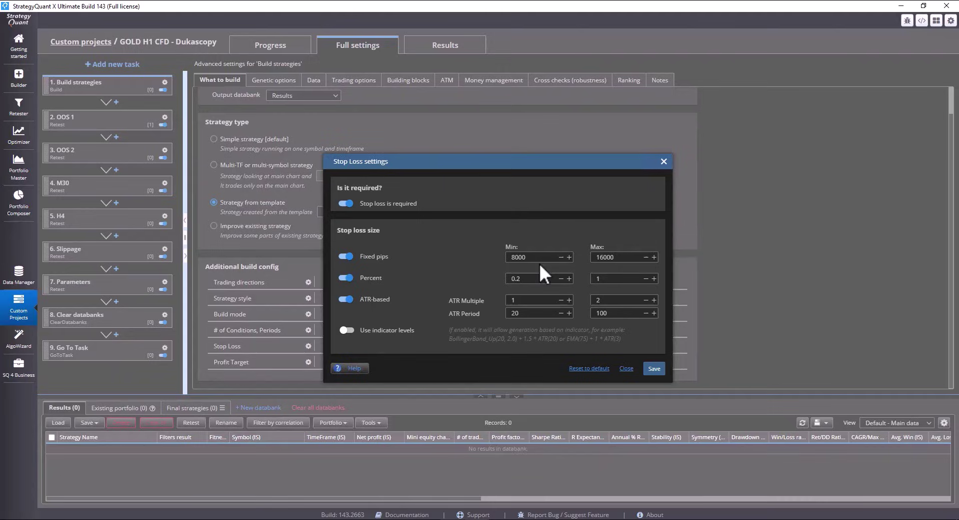
left_click(543, 262)
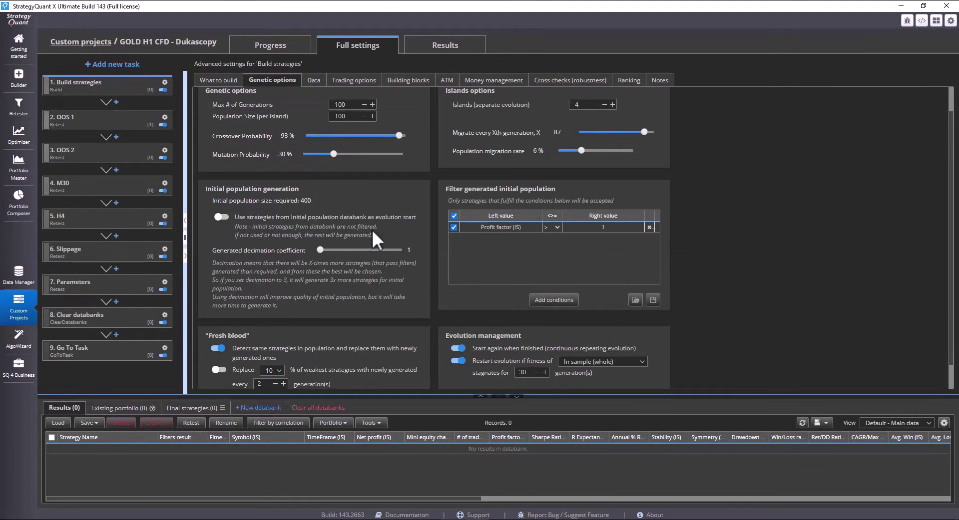
scroll(372, 230, "up", 1)
left_click(313, 81)
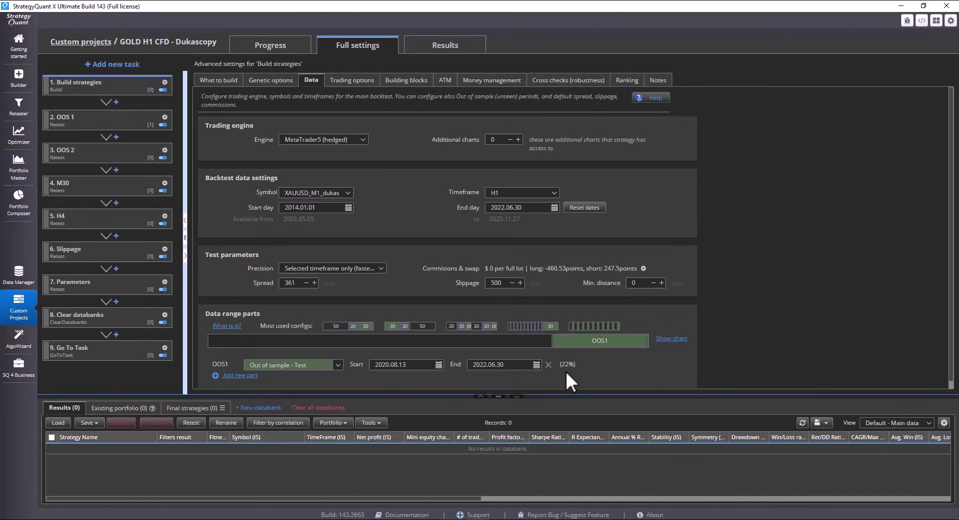
- Review Trading options and Building blocks, then open Trailing Stop's options, with only ATR-based value enabled
key("ctrl+Tab")
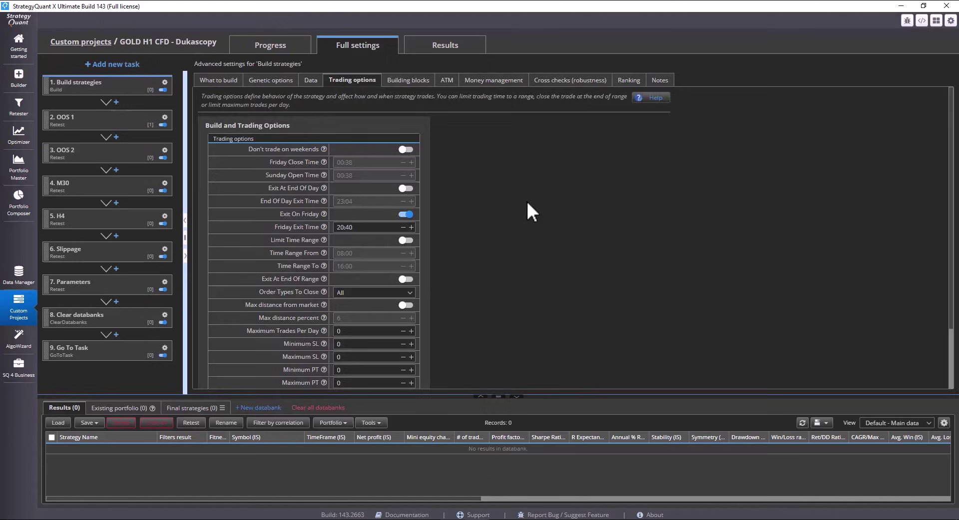
scroll(526, 199, "down", 5)
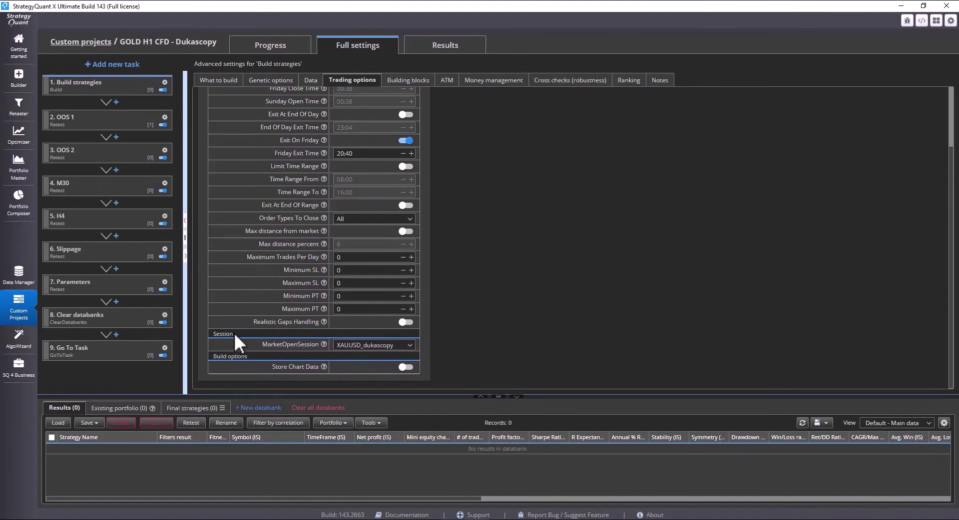
left_click(406, 80)
scroll(406, 195, "down", 10)
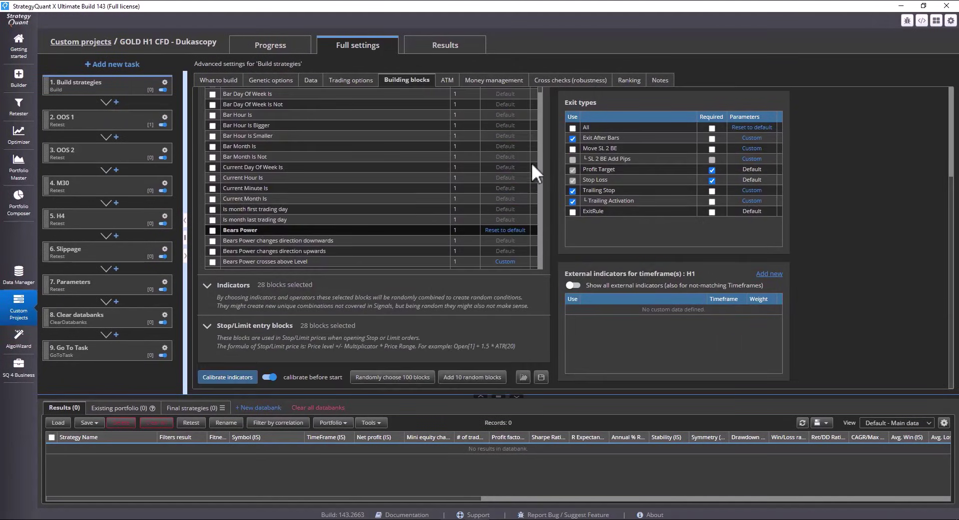
scroll(534, 178, "up", 15)
scroll(502, 199, "up", 10)
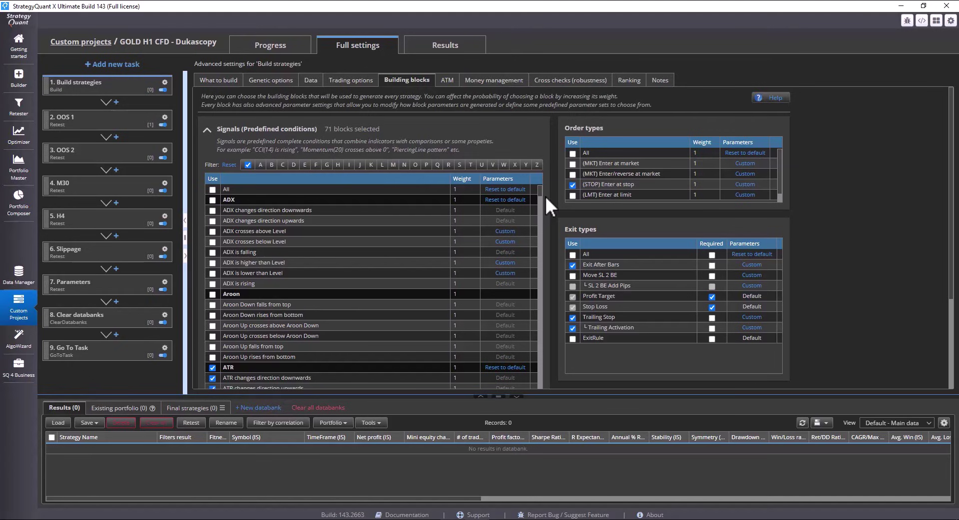
left_click(752, 317)
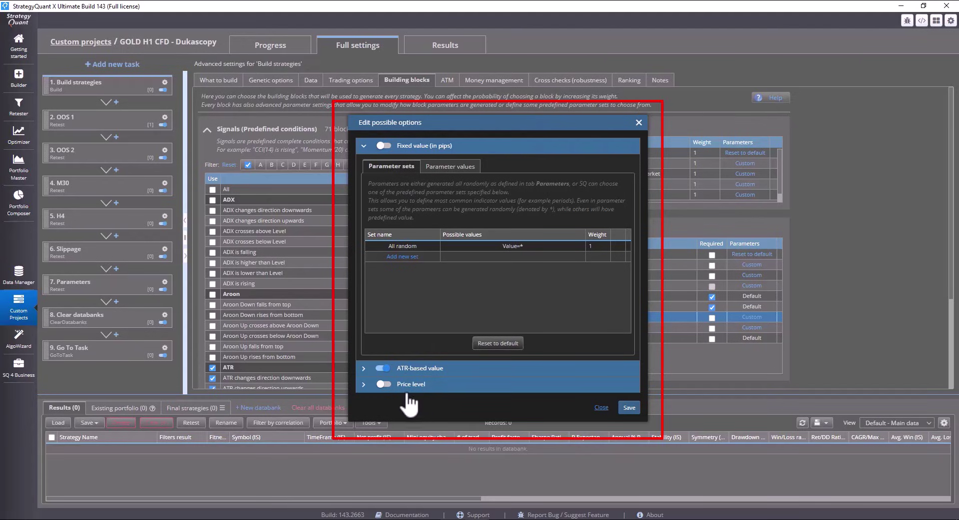
- Close the Trailing Stop editor and review the ATM, money management and cross check settings
left_click(601, 408)
left_click(455, 90)
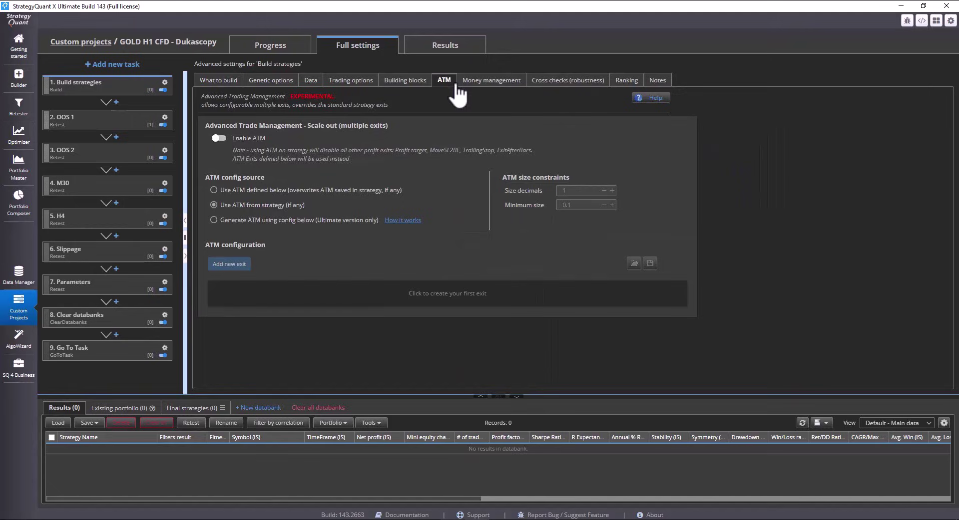
left_click(487, 83)
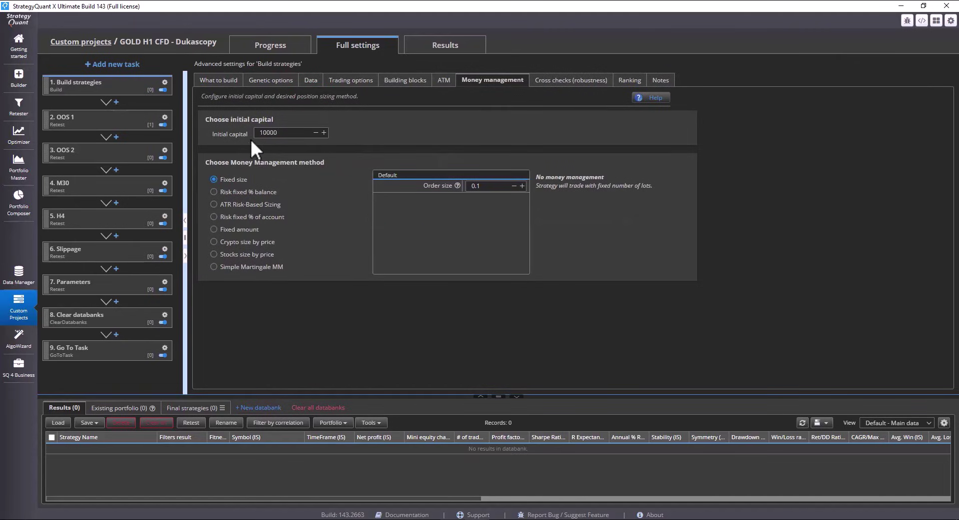
left_click(572, 83)
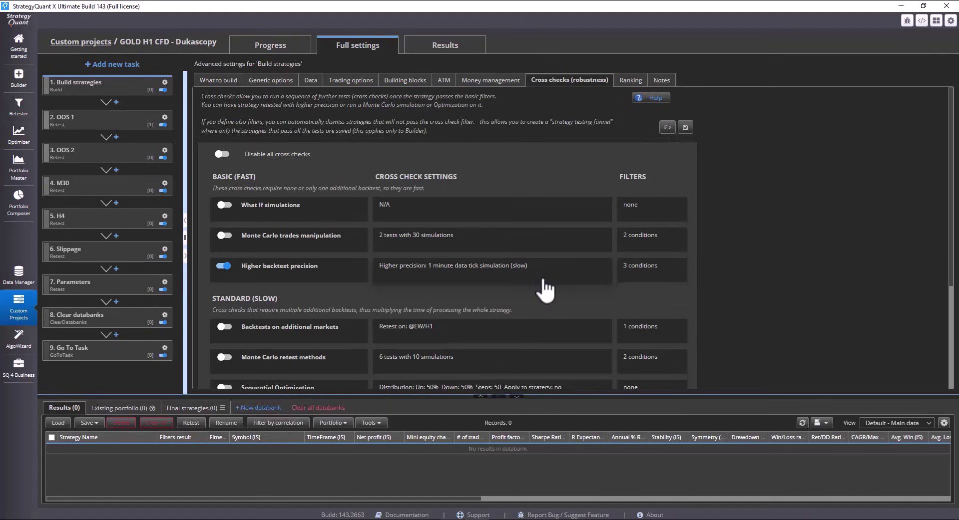
- Check Higher backtest precision filters: Avg. Trades Per Month > 2, Profit factor > 1.3, Ret/DD > 4
left_click(629, 273)
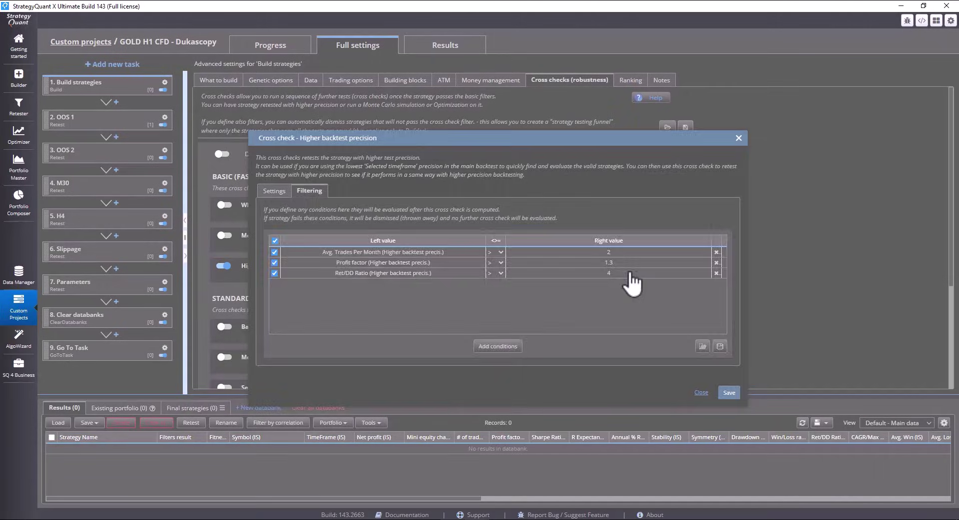
left_click(433, 252)
left_click(446, 263)
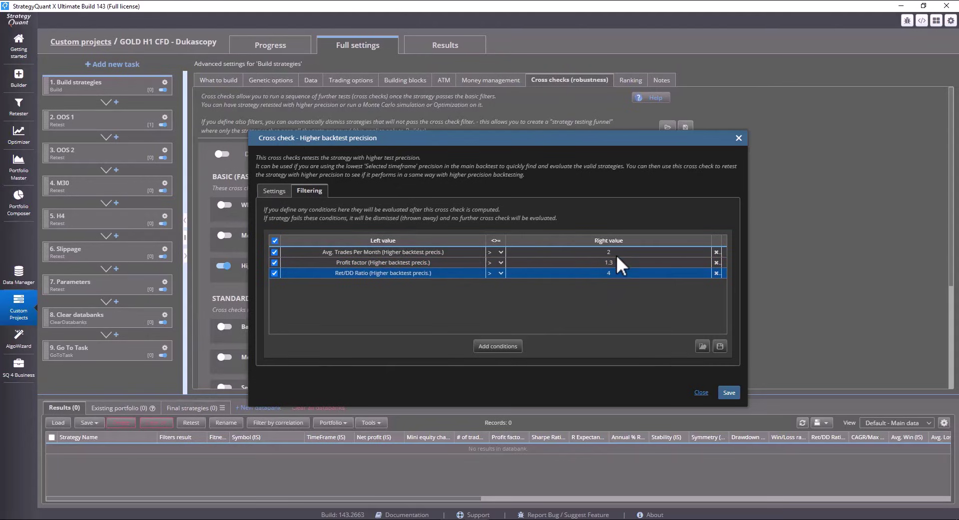
left_click(702, 393)
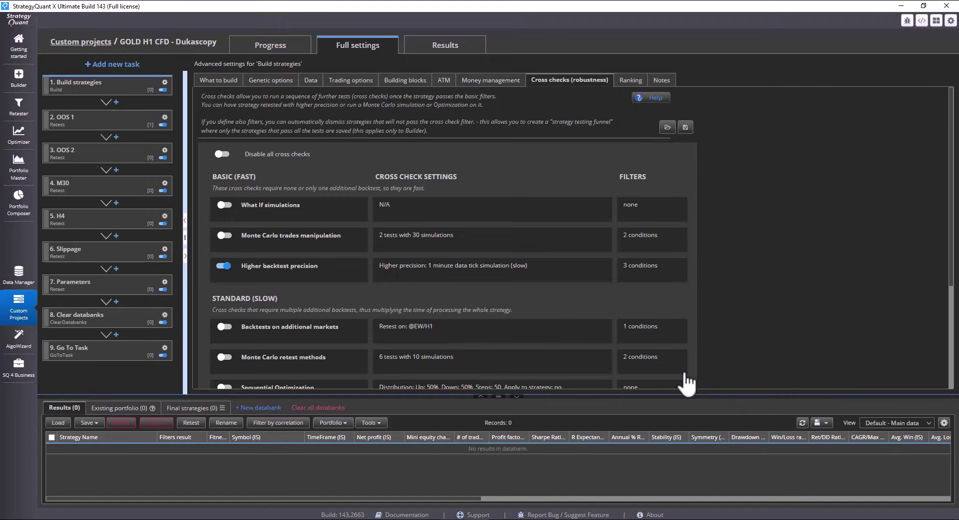
- Review Build strategies ranking: 1000 maximum strategies and filters including # of trades above 50
left_click(627, 83)
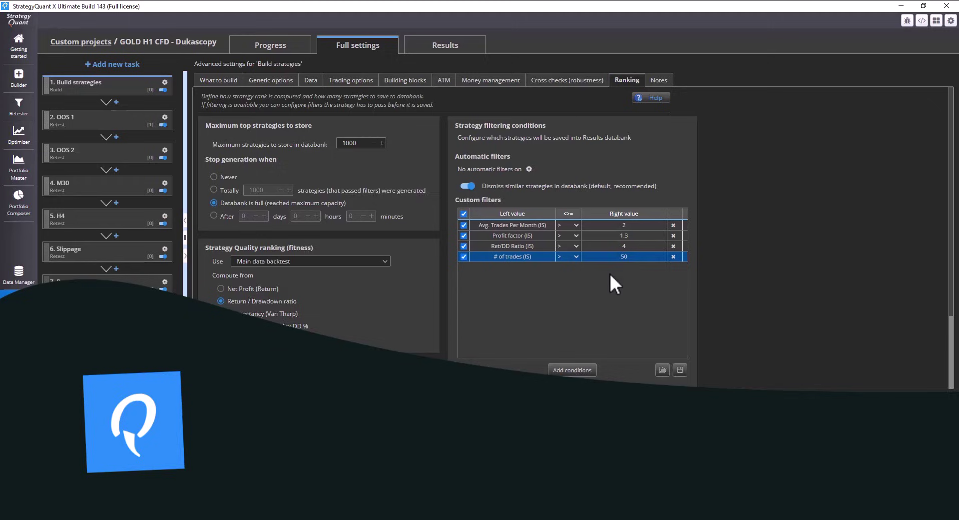
scroll(514, 207, "down", 1)
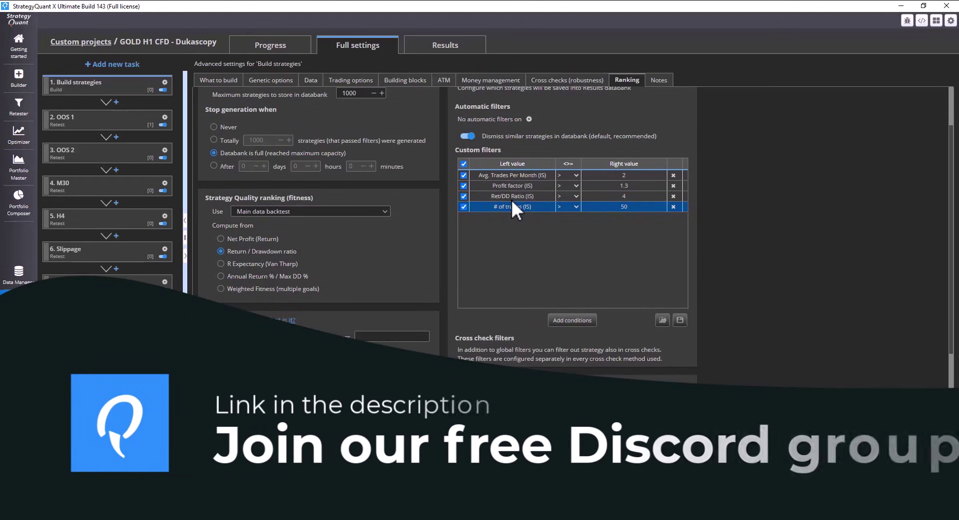
scroll(606, 237, "up", 1)
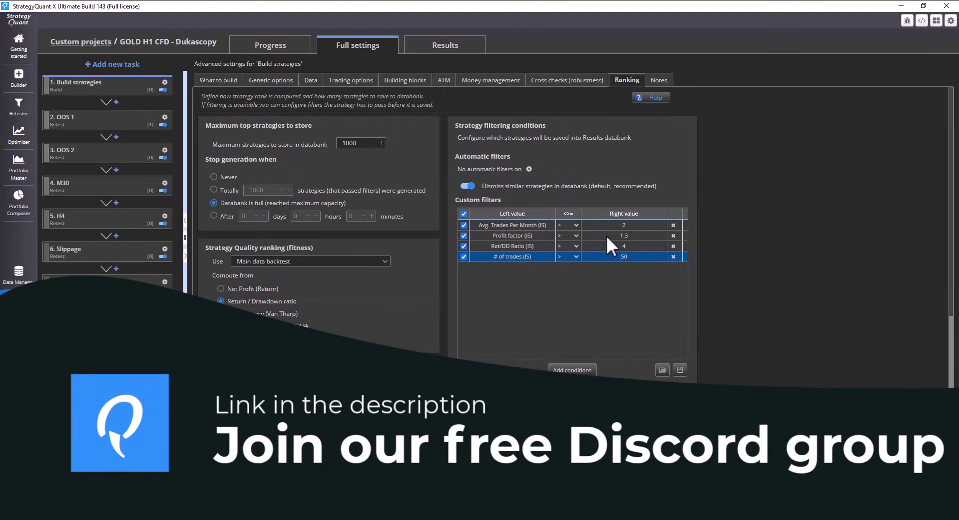
double_click(360, 143)
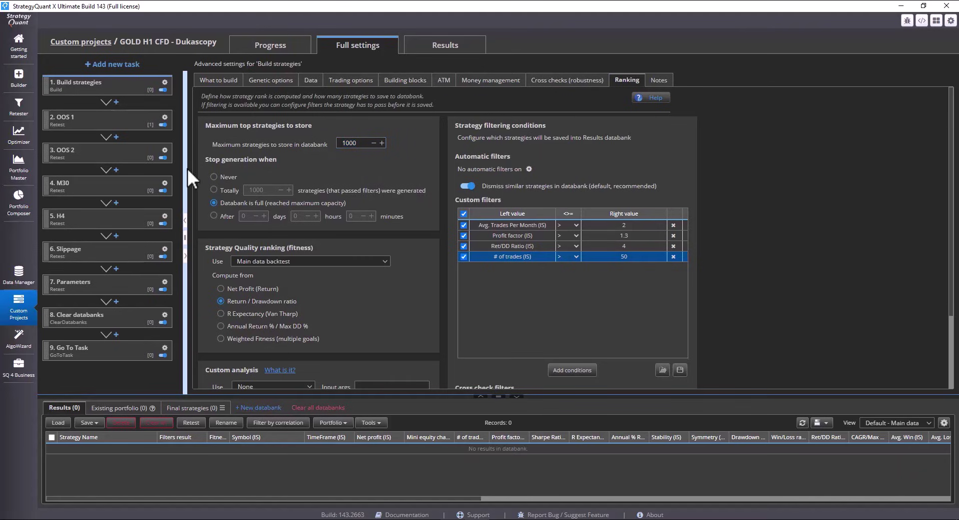
- Look up the Build strategies data end day, 2022.06.30
left_click(287, 49)
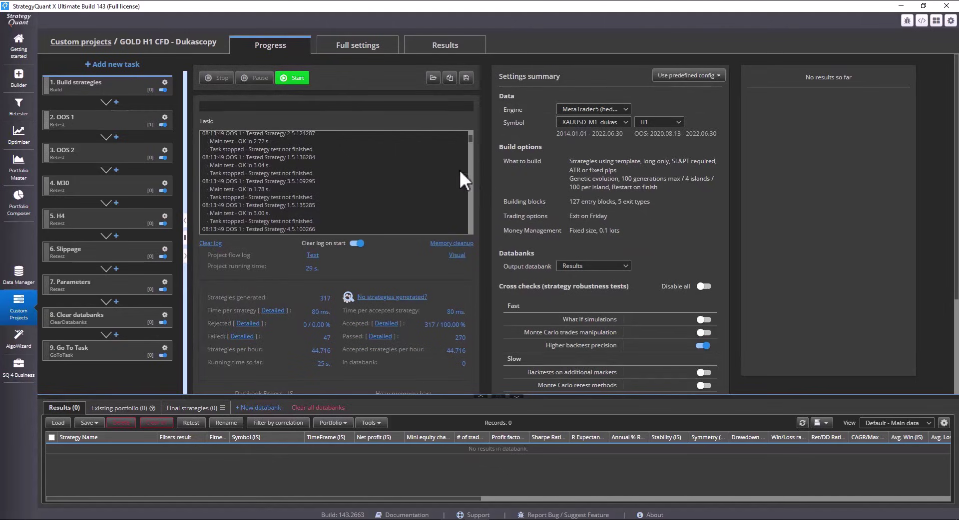
left_click(363, 56)
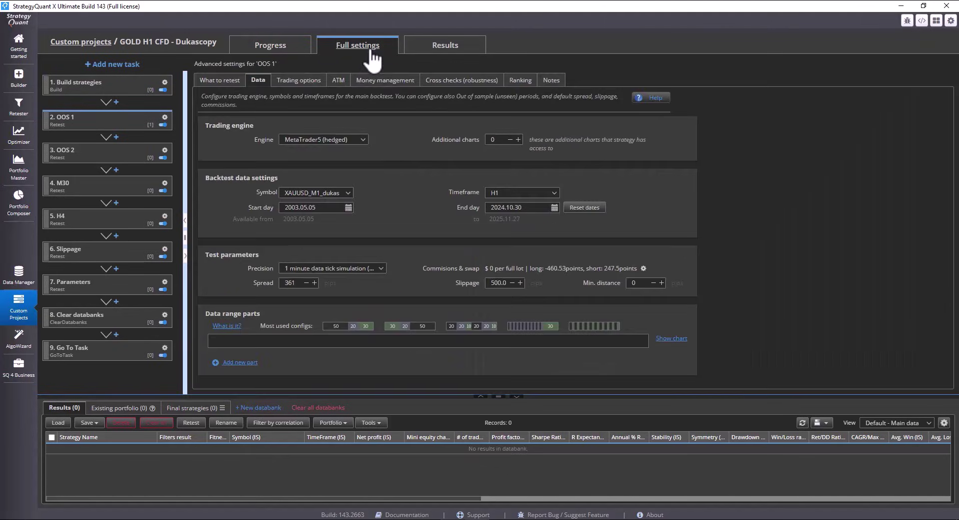
left_click(110, 86)
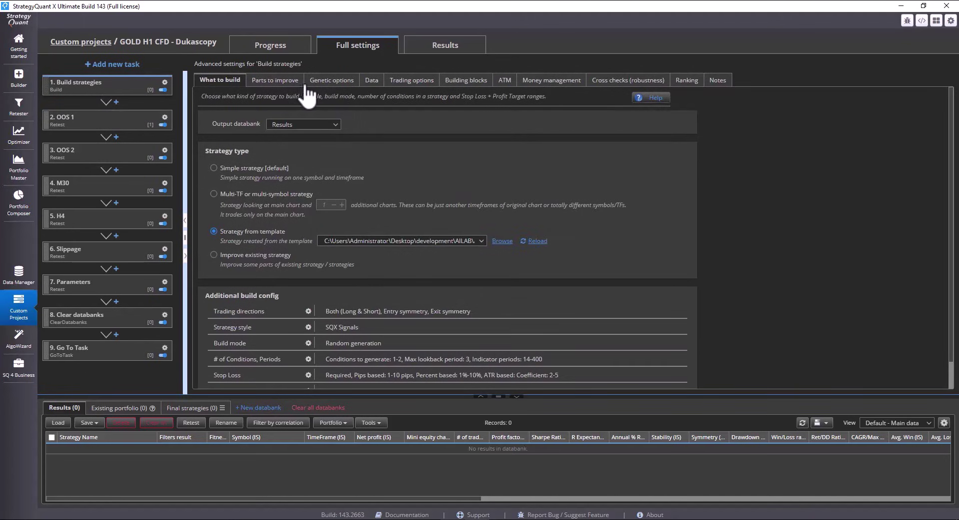
left_click(371, 81)
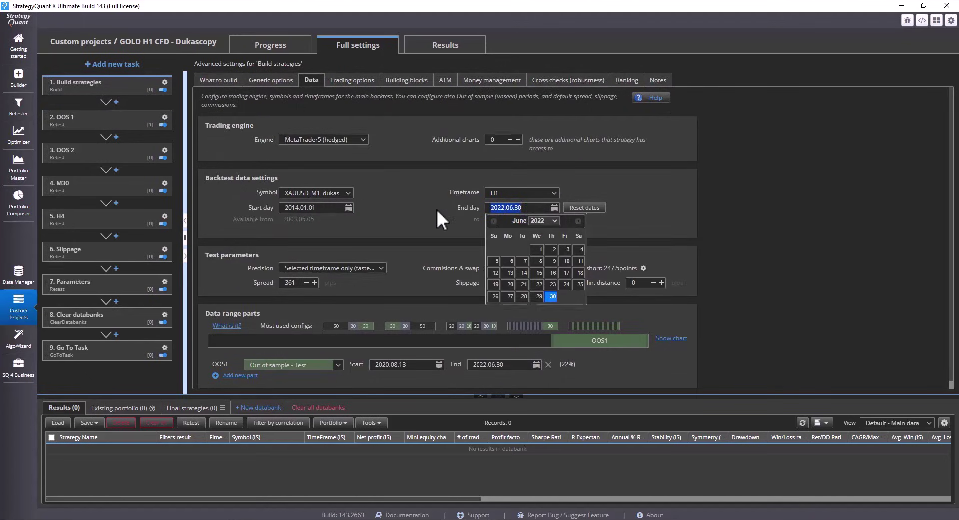
left_click(420, 205)
- Set the OOS 1 retest start day to 2022.06.30
left_click(111, 122)
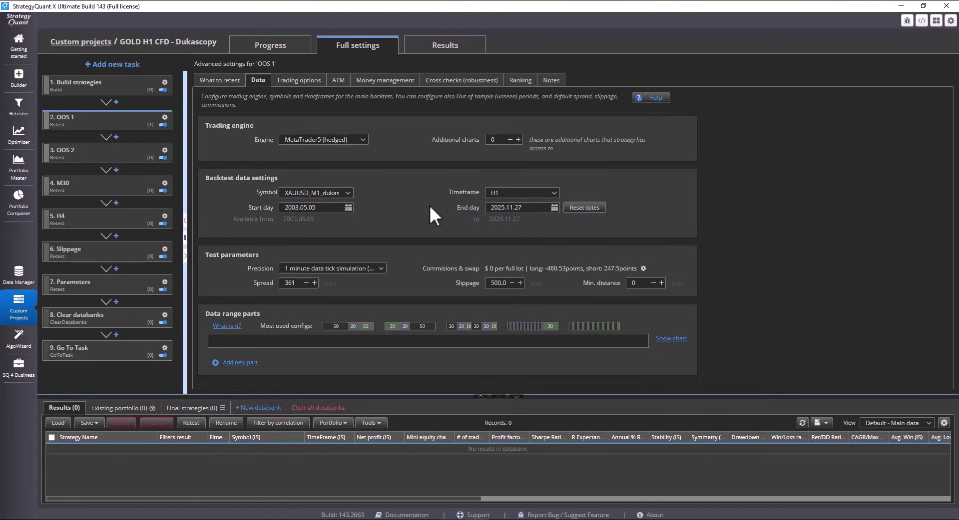
left_click(332, 207)
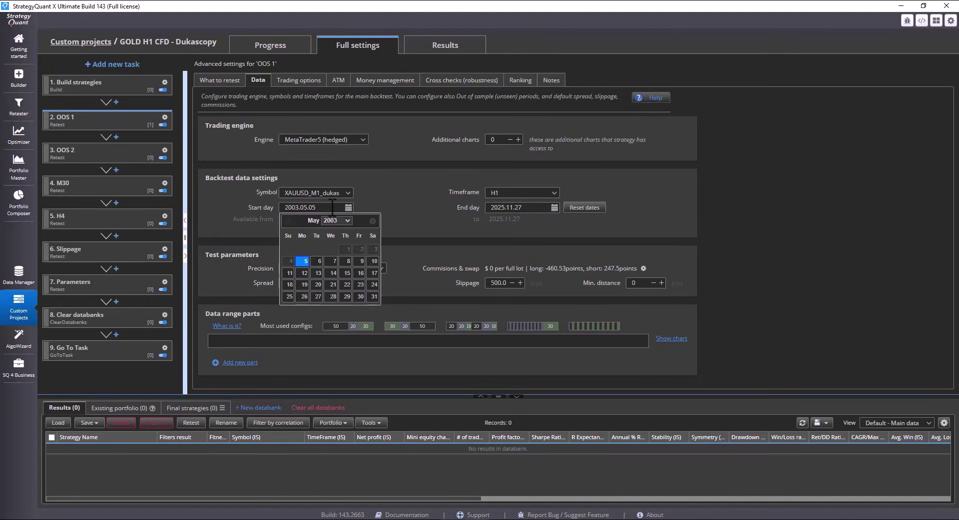
key("ctrl+a")
type("2022.06.30")
left_click(346, 297)
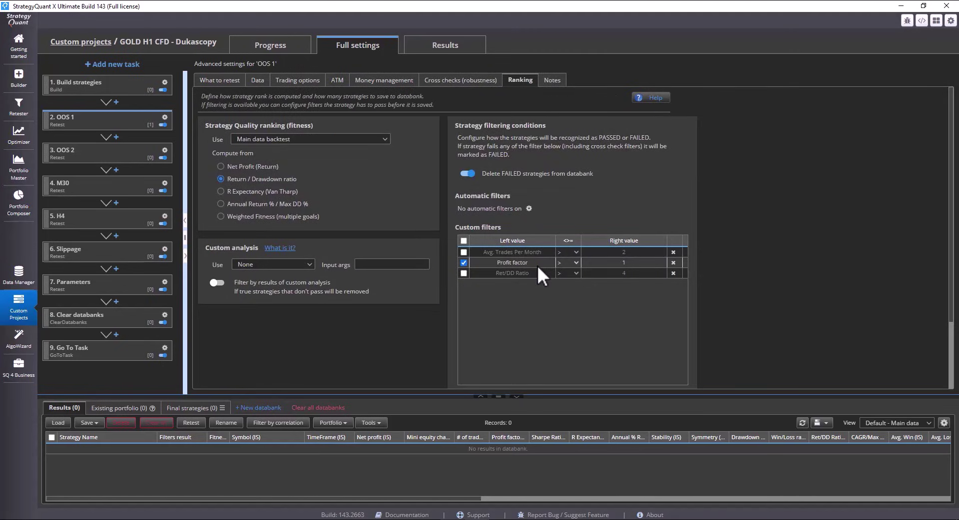
- Review OOS 2: data 2006.01.01–2014.01.01 and a Profit factor above 1.1 filter
left_click(123, 155)
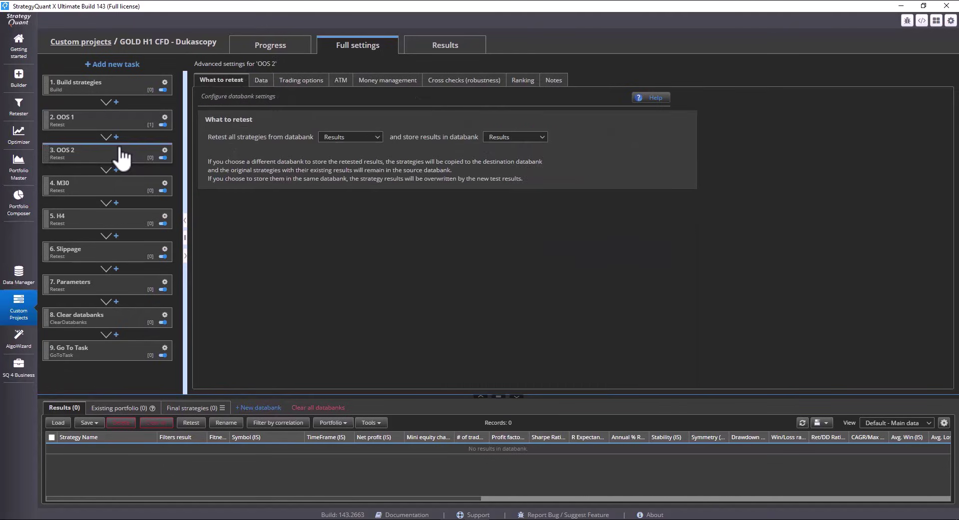
left_click(260, 80)
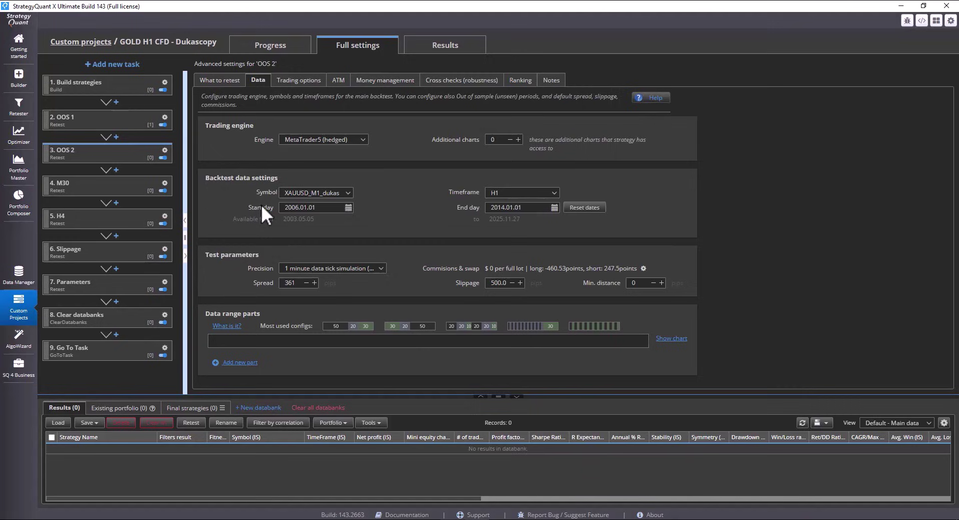
left_click(520, 80)
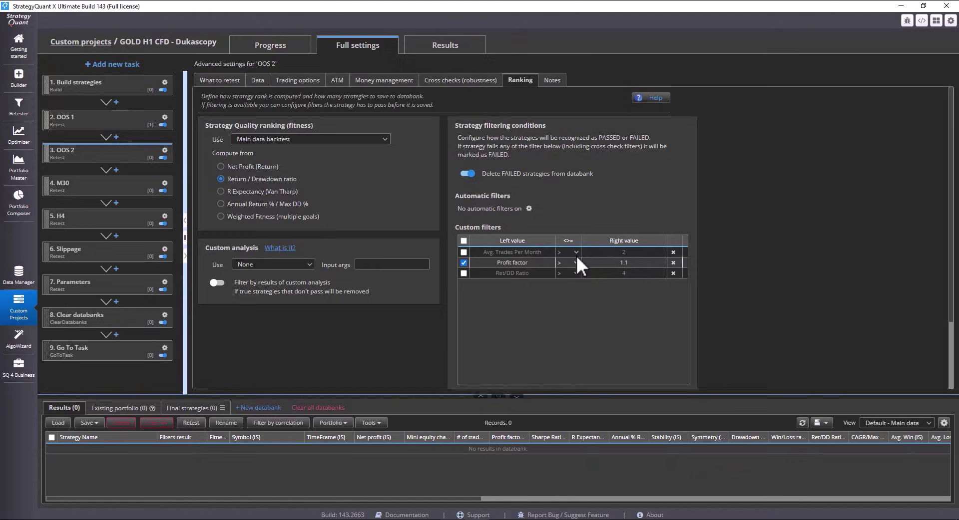
- Reset the M30 retest's dates and set its start day to 2006.01.01
left_click(127, 182)
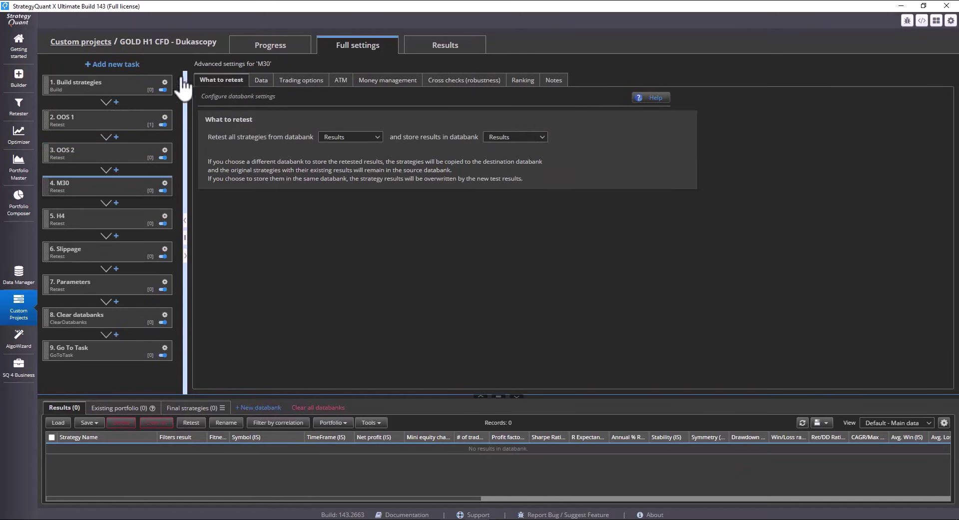
left_click(260, 81)
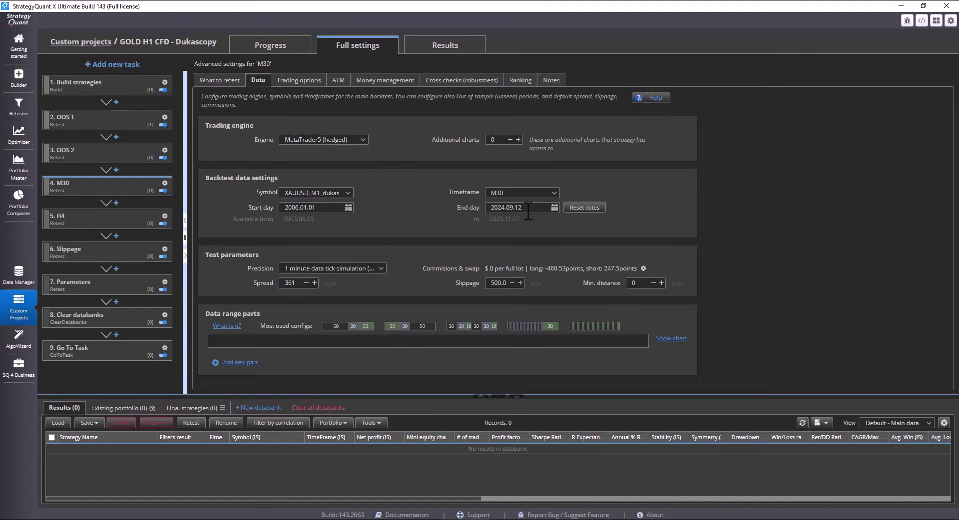
left_click(328, 208)
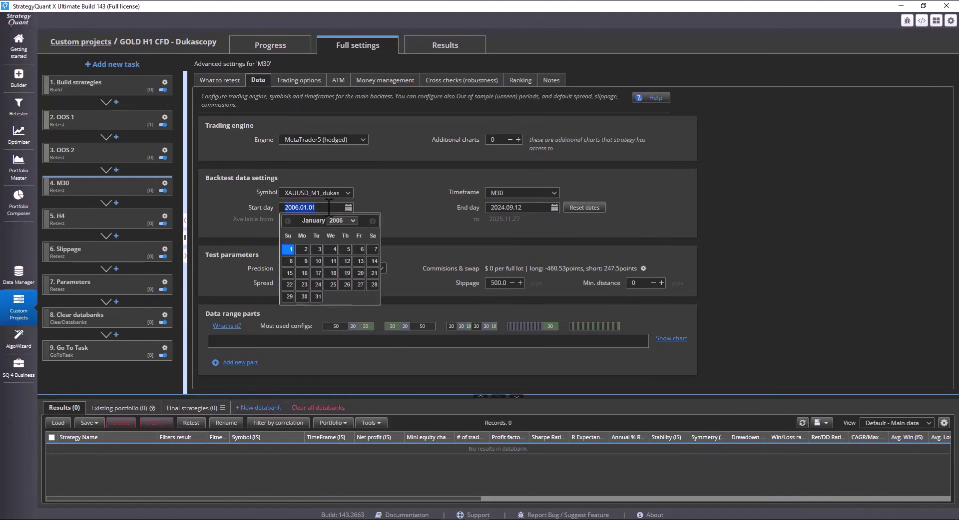
left_click(580, 210)
left_click(320, 208)
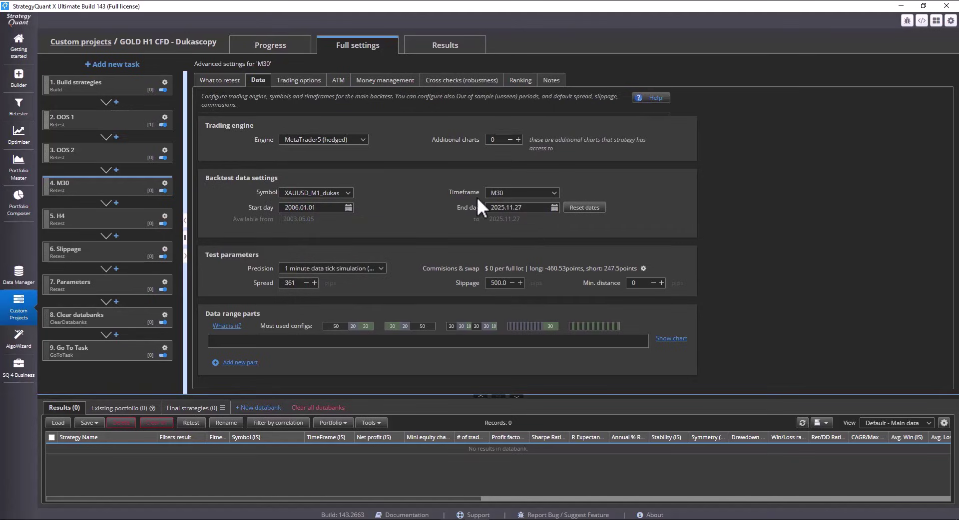
- Reset the H4 retest's dates, set start day 2006.01.01, and review its Profit factor filter
left_click(135, 217)
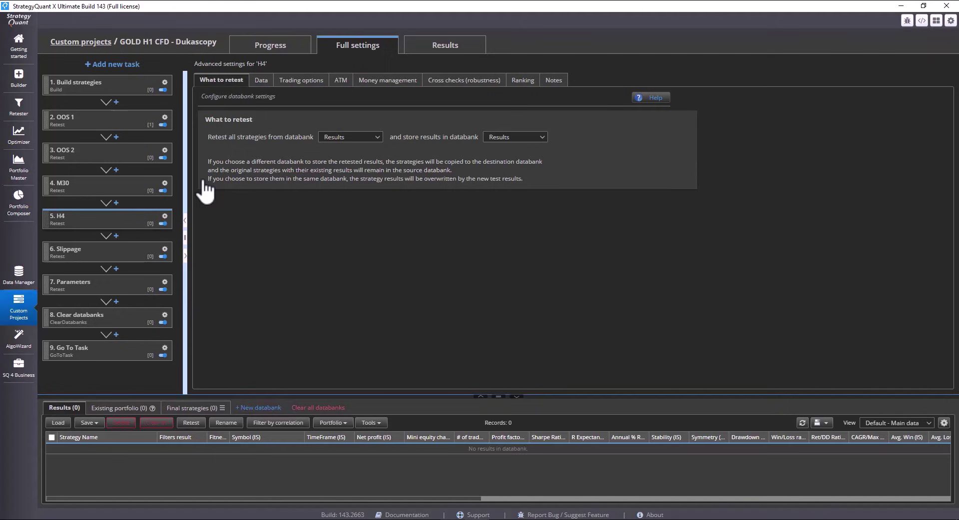
left_click(261, 80)
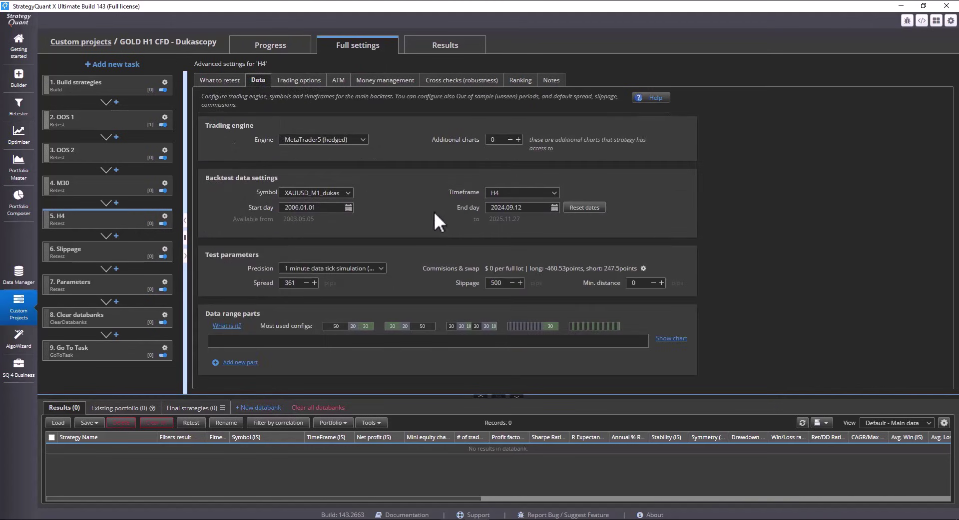
left_click(583, 208)
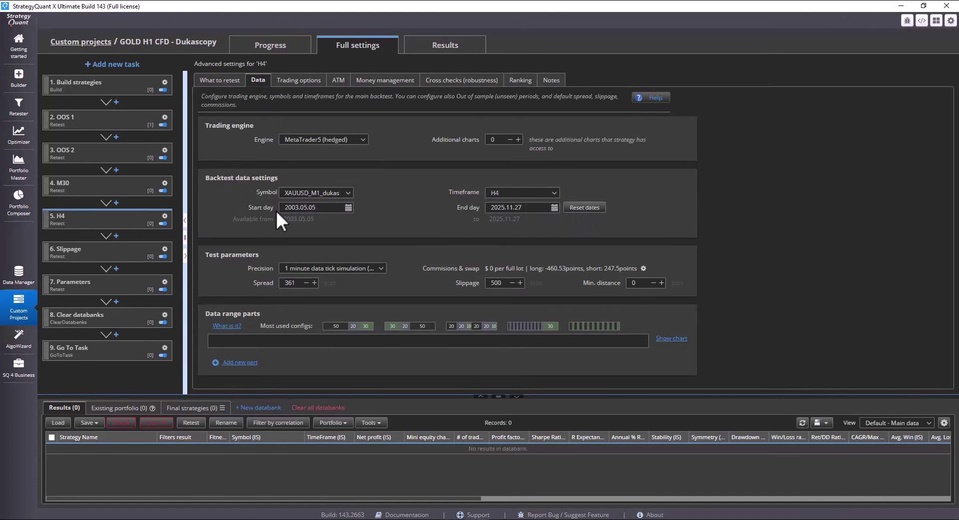
left_click(328, 208)
key("ctrl+z")
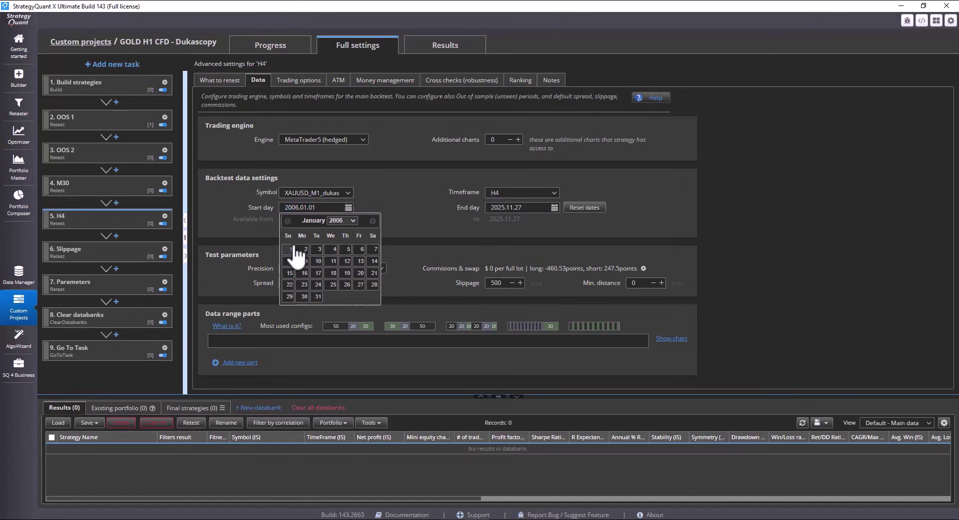
left_click(292, 249)
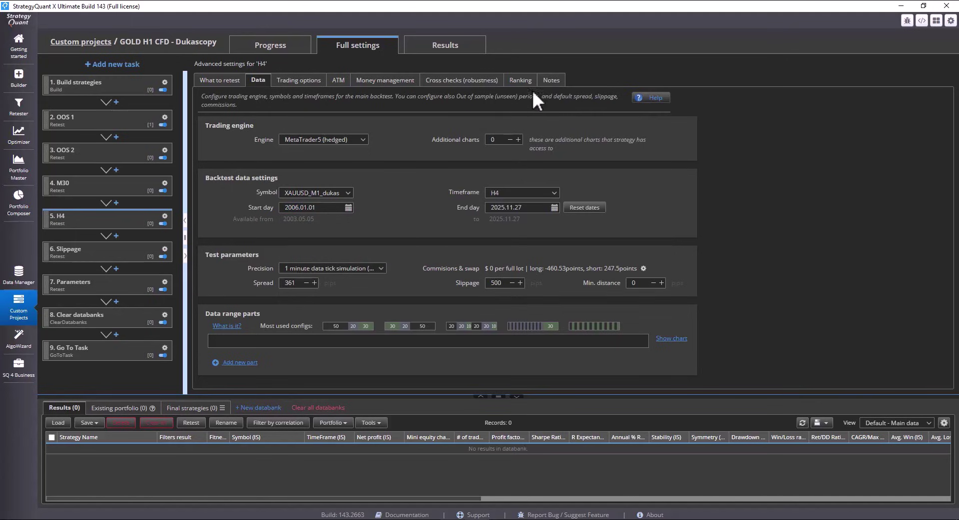
left_click(521, 80)
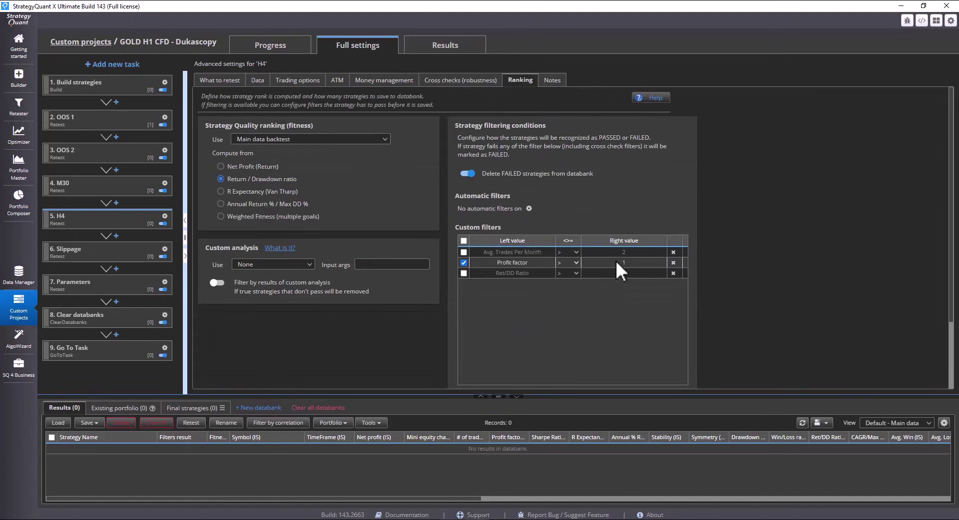
- Give the Slippage retest a 2006.01.01 start day and check its Profit factor above 1 filter
left_click(267, 47)
left_click(130, 252)
left_click(355, 45)
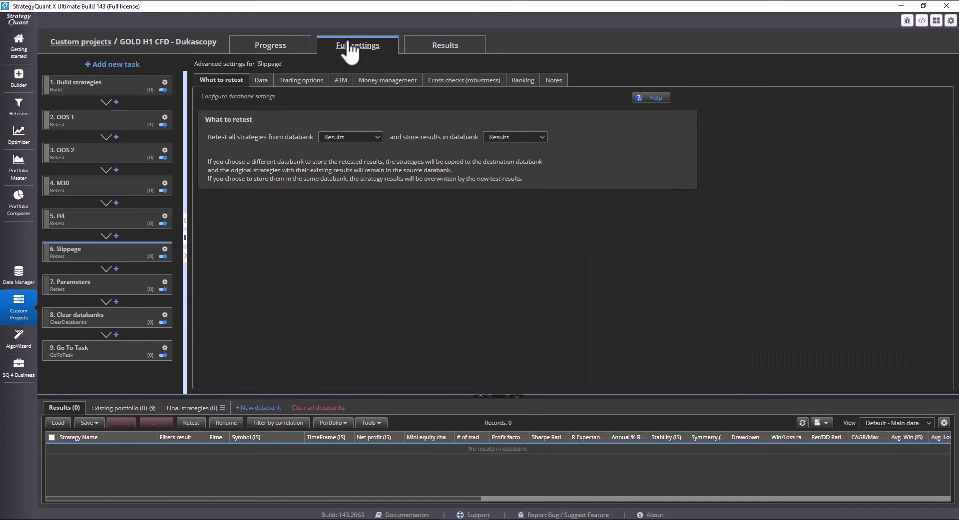
left_click(261, 81)
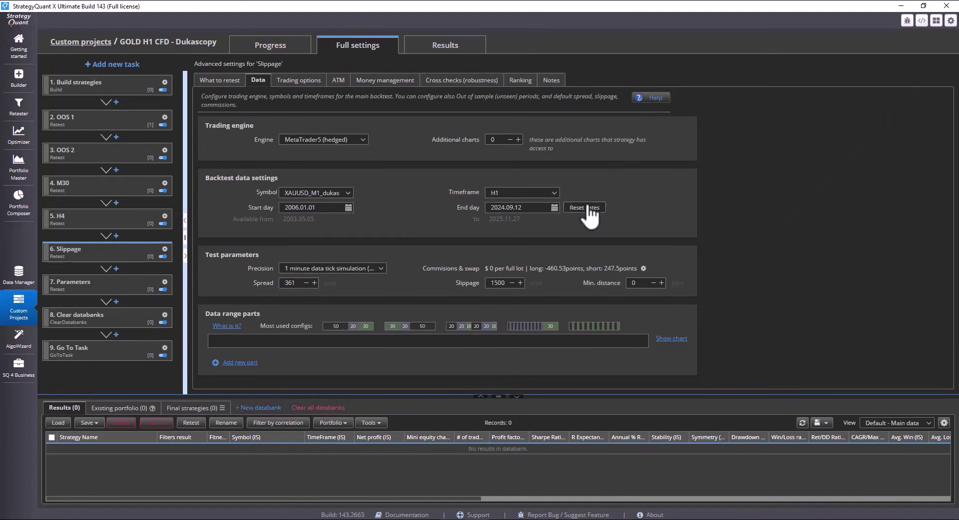
key("ctrl+a")
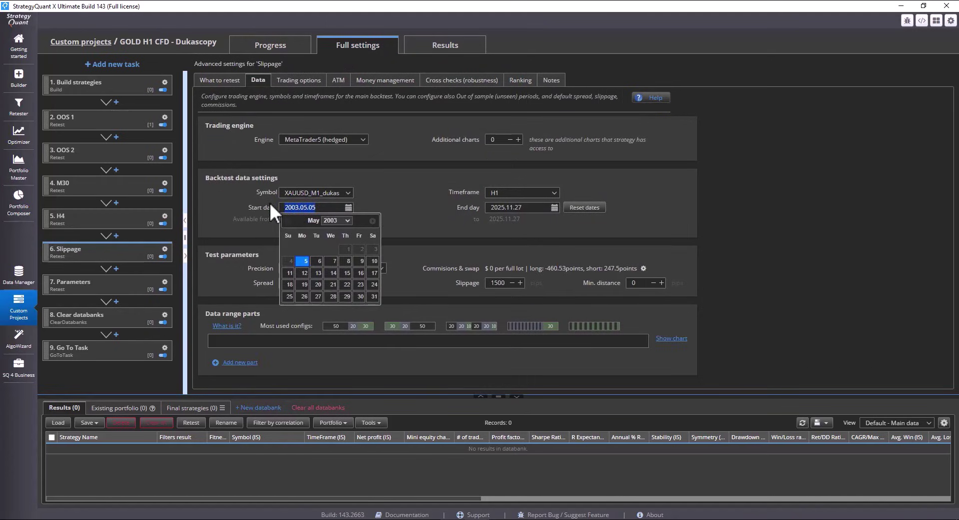
type("2006.01.01")
left_click(306, 241)
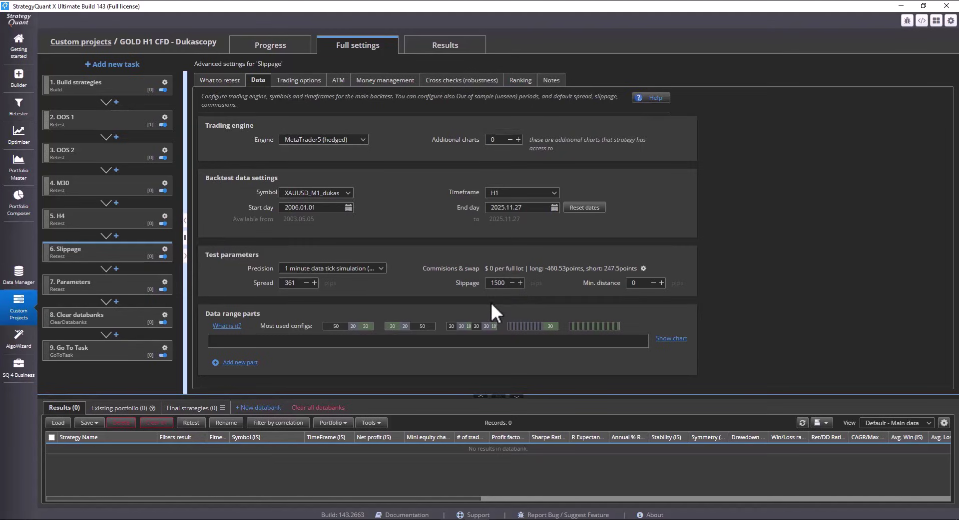
left_click(520, 80)
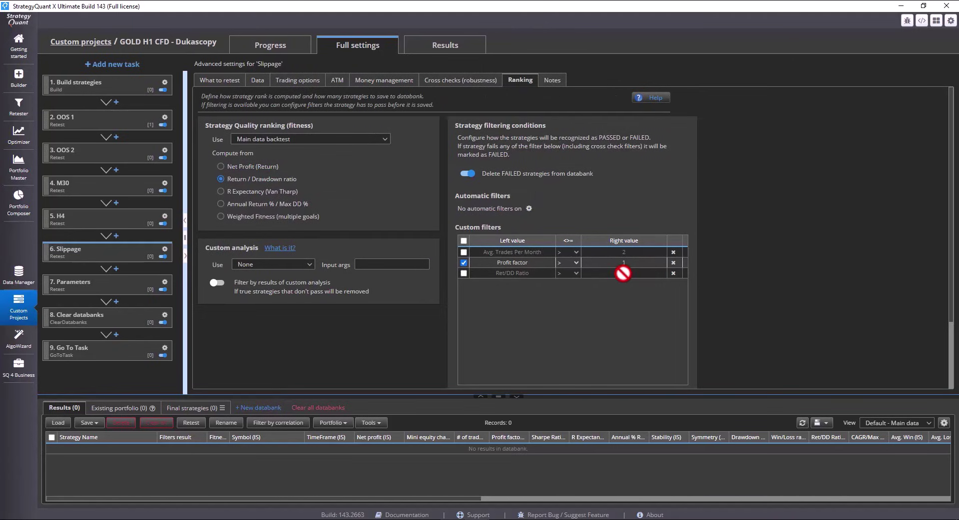
- Open the Parameters retest task's full settings at the Cross checks section
left_click(87, 288)
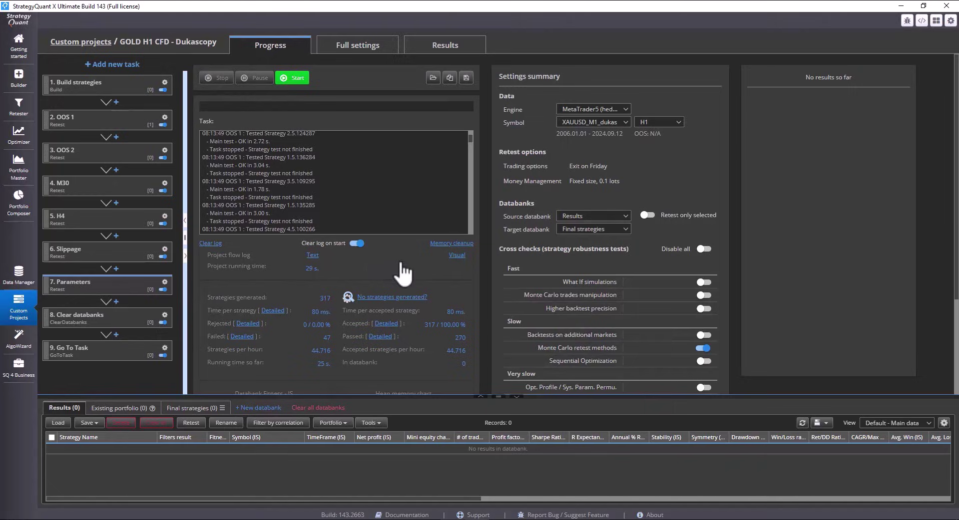
left_click(345, 49)
left_click(261, 80)
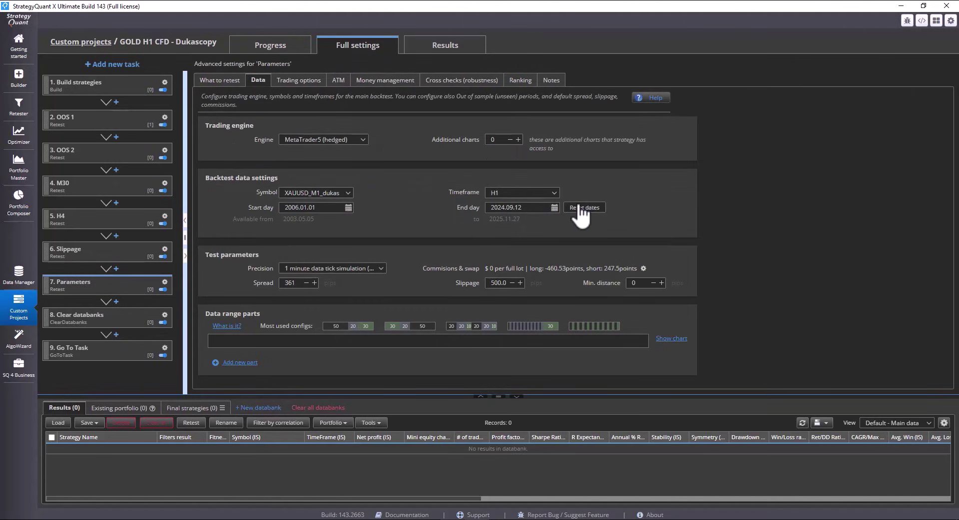
left_click(461, 80)
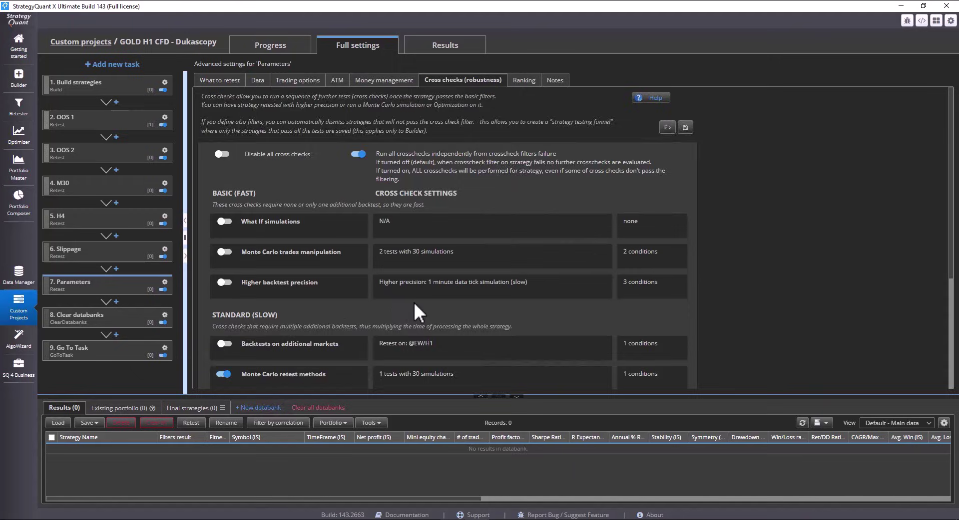
scroll(421, 301, "down", 1)
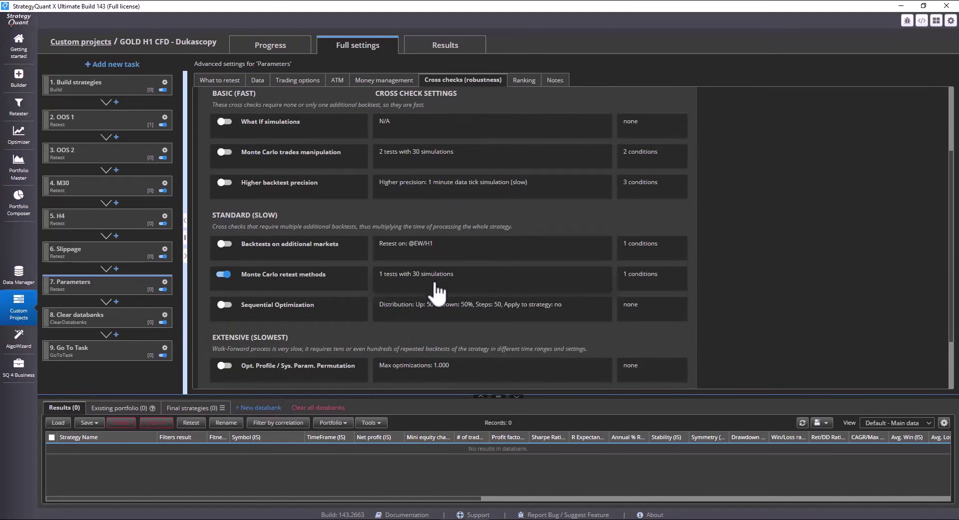
- Enable Monte Carlo randomize strategy parameters with 30 simulations, requiring 50% Ret/DD Ratio, and save
left_click(437, 291)
left_click(332, 326)
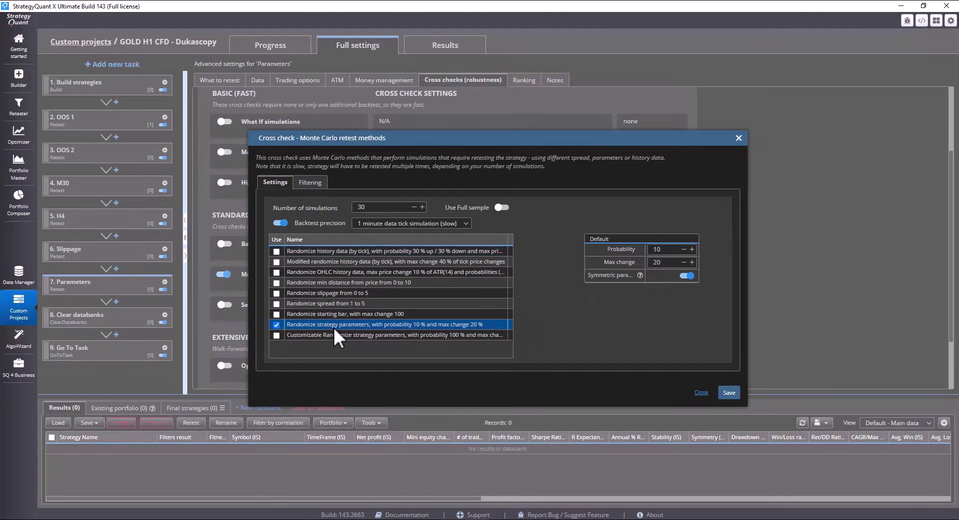
left_click(668, 262)
double_click(407, 212)
left_click(369, 207)
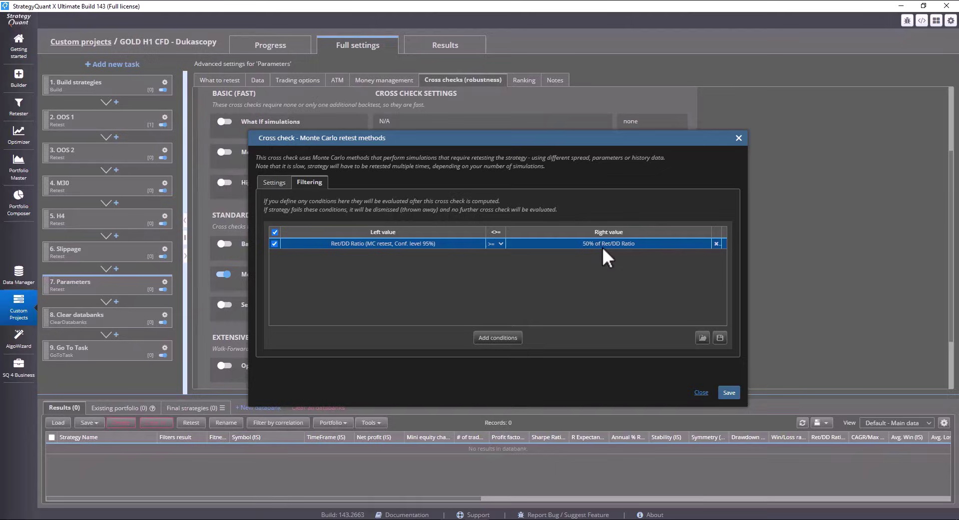
left_click(733, 394)
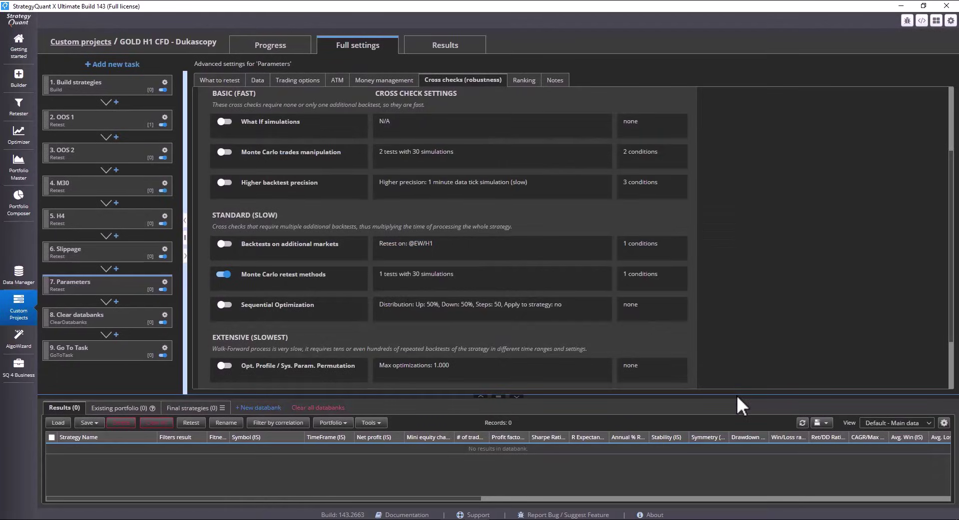
- Add the Results databank to Clear databanks, then confirm Go To Task returns to Build strategies
left_click(139, 324)
left_click(231, 159)
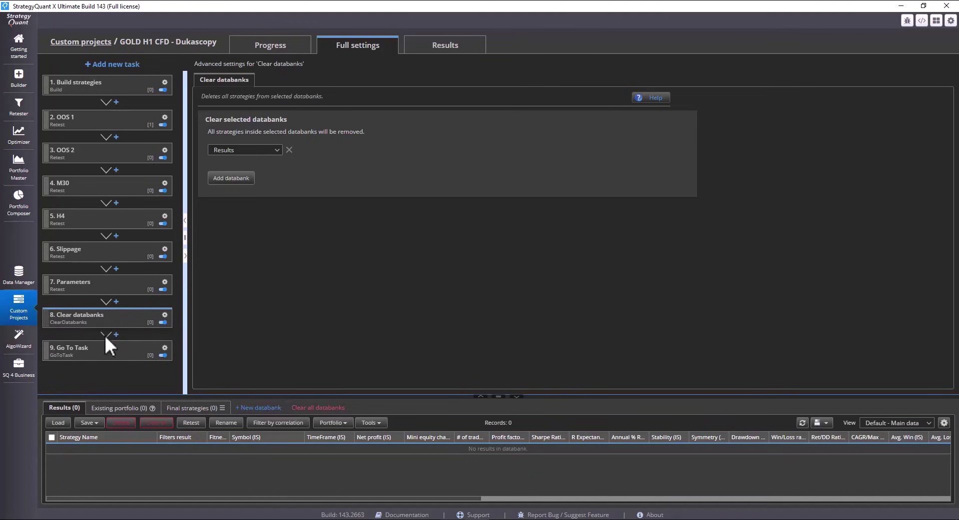
left_click(116, 285)
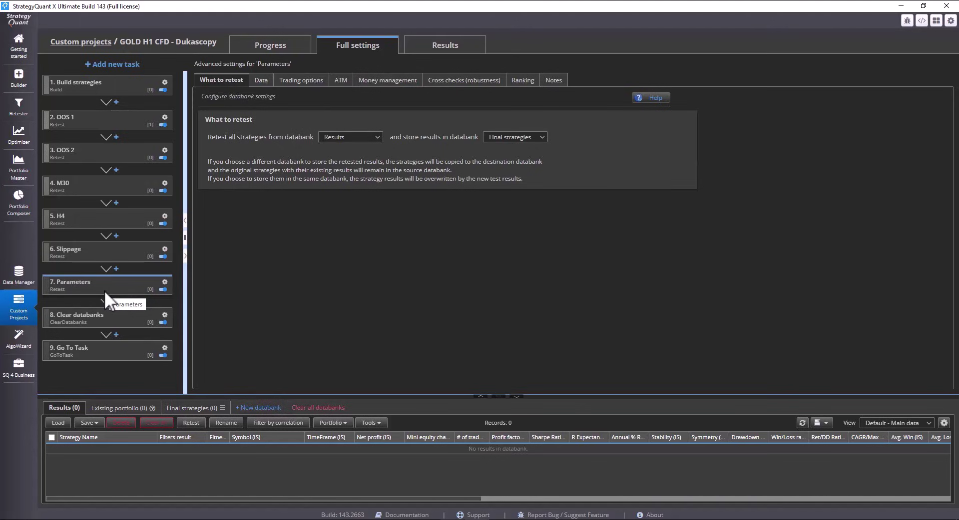
left_click(99, 352)
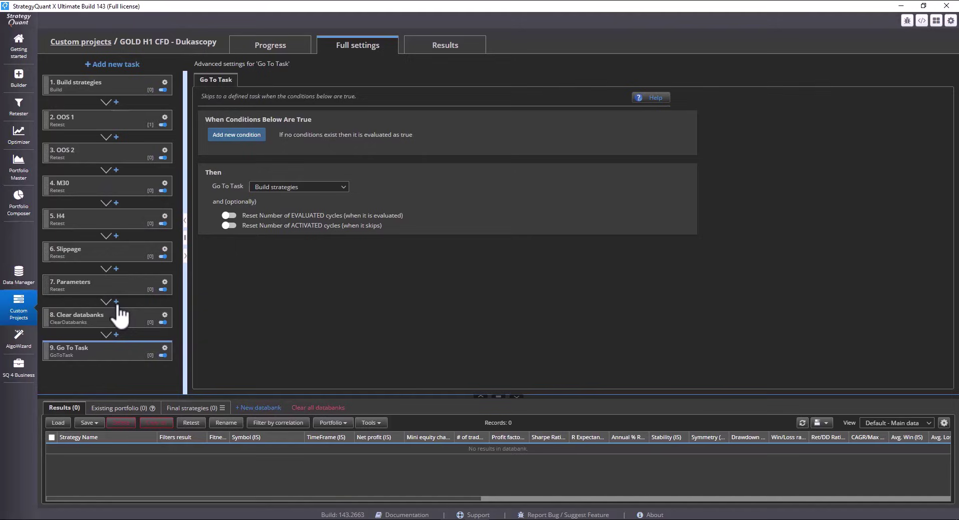
- Show the Final strategies databank in an enlarged panel and switch to the project's Progress view
left_click(192, 408)
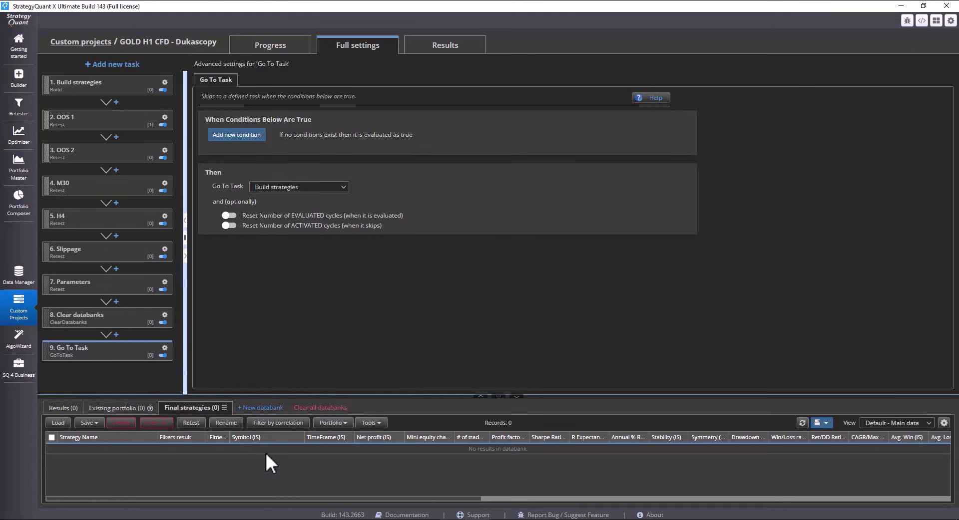
left_click_drag(502, 395, 502, 344)
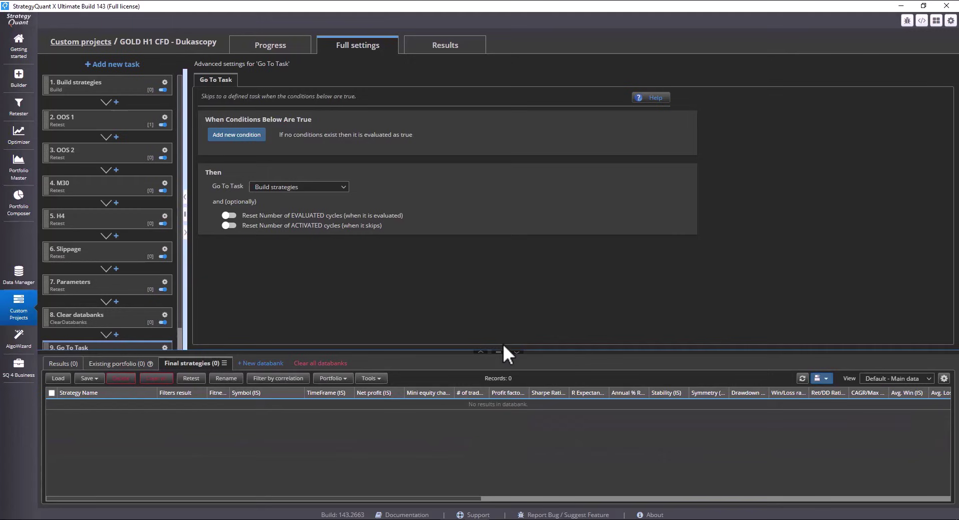
left_click(257, 47)
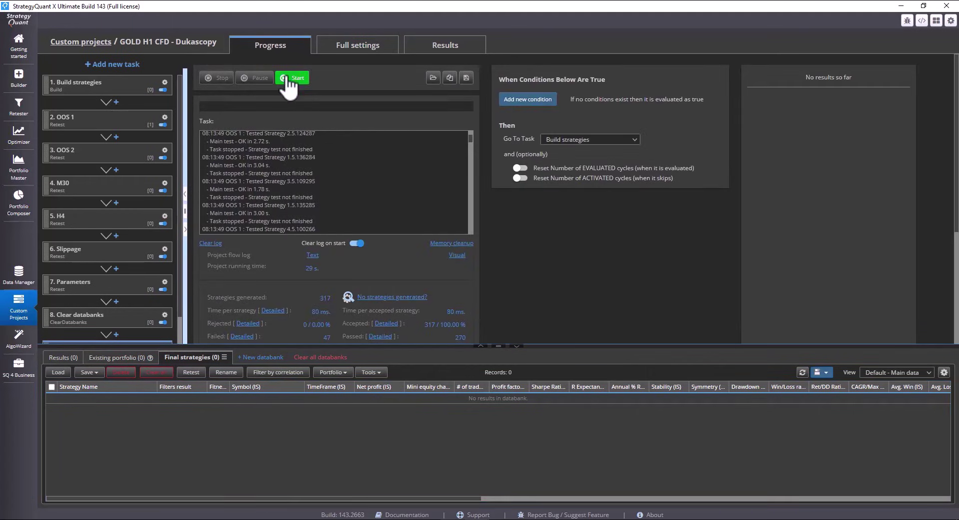